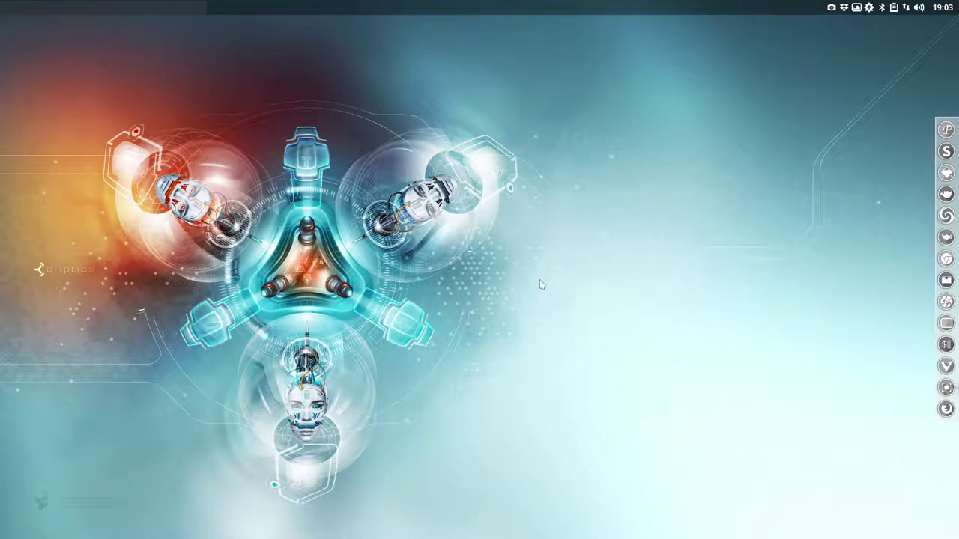
# Step: Open a Termite terminal with Ctrl+Alt+T, showing the neofetch system summary
pyautogui.hotkey('ctrl', 'alt', 't')
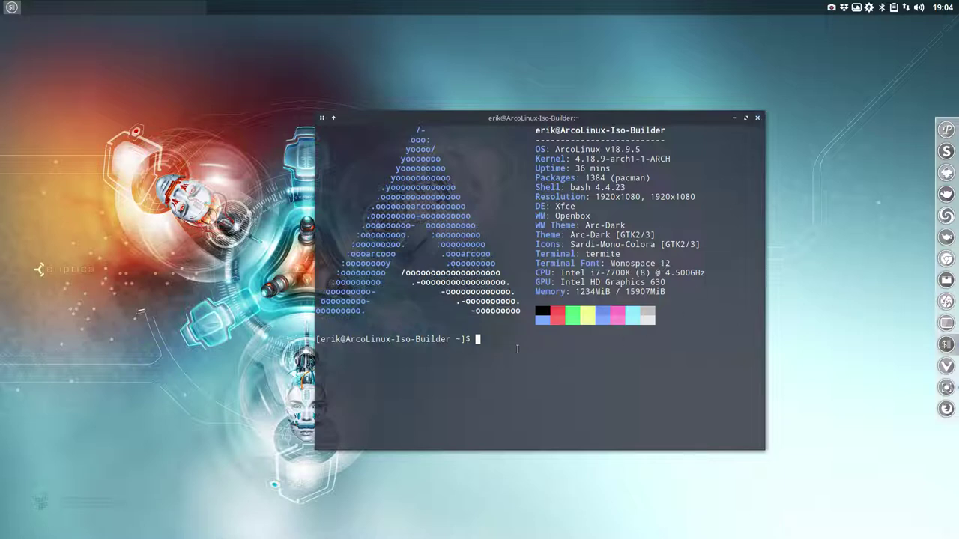
# Step: Enter 'sudo pacman -S arcolinux-obmenu-generator-minimal-git' at the prompt, using Tab completion, without running it
pyautogui.write('sudo pacman -S arcolinux-')
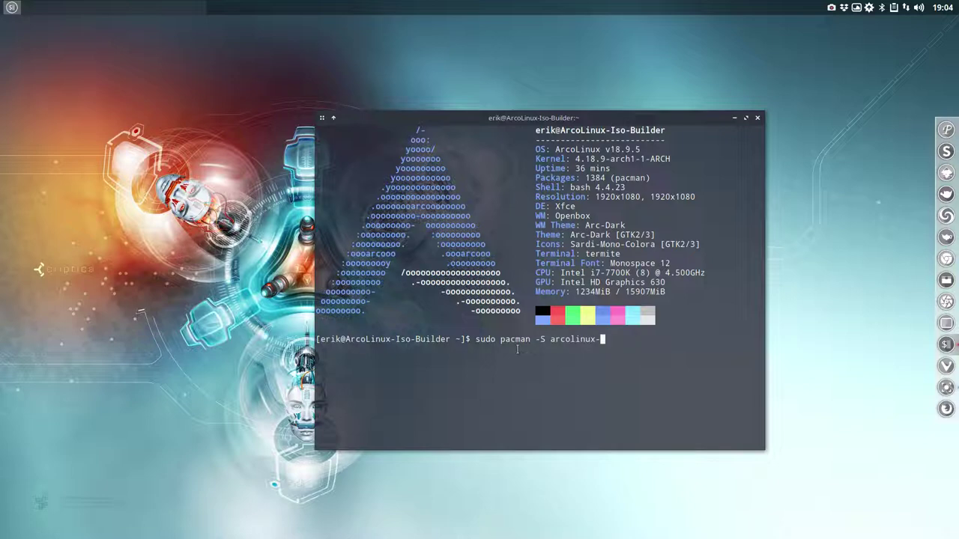
pyautogui.write('obm')
pyautogui.press('Tab')
pyautogui.press('Tab')
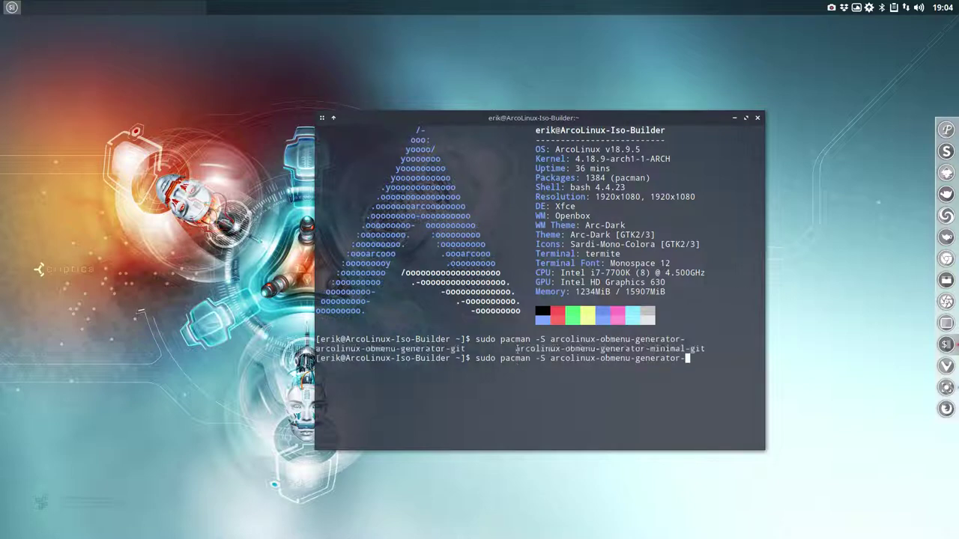
pyautogui.write('min')
pyautogui.press('Tab')
pyautogui.moveTo(596, 118); pyautogui.dragTo(326, 94)
pyautogui.rightClick(596, 24)
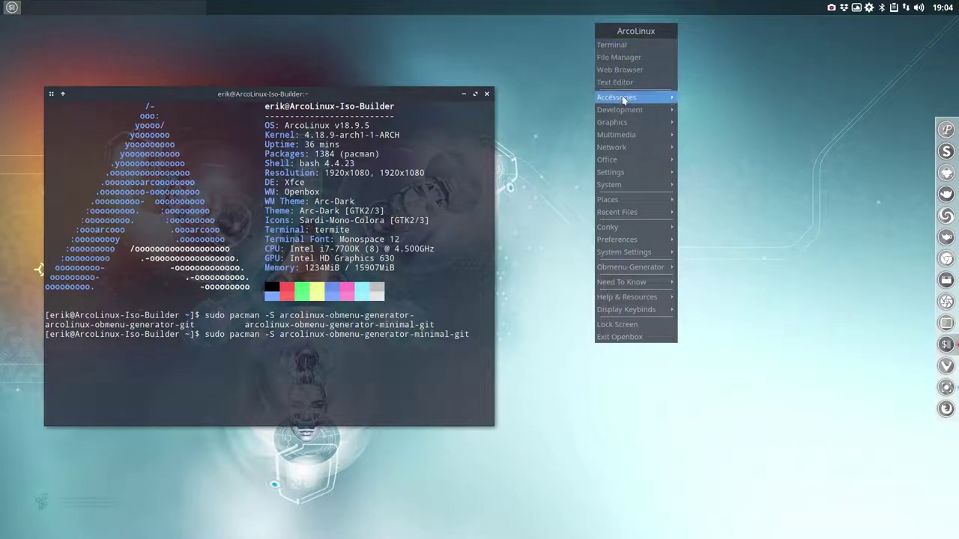
pyautogui.moveTo(631, 192)
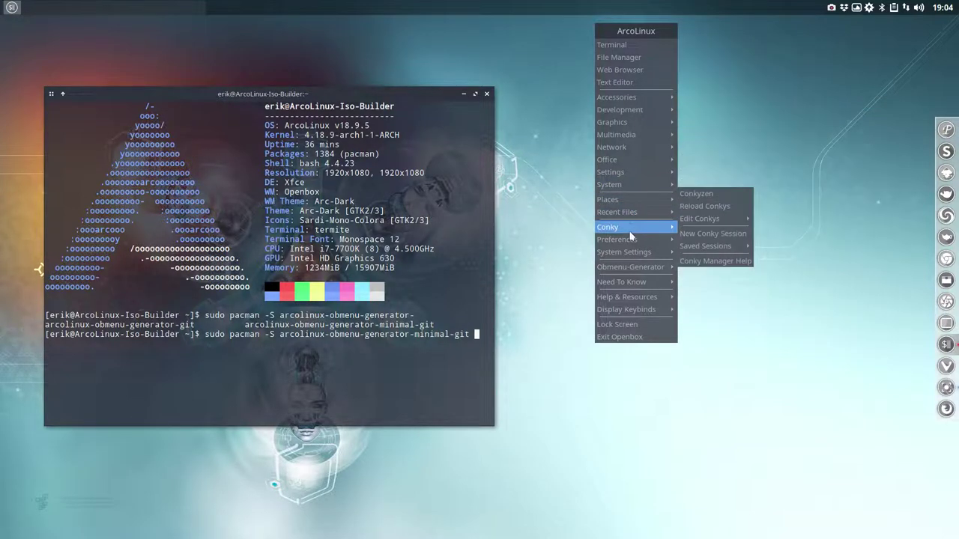
pyautogui.moveTo(633, 269)
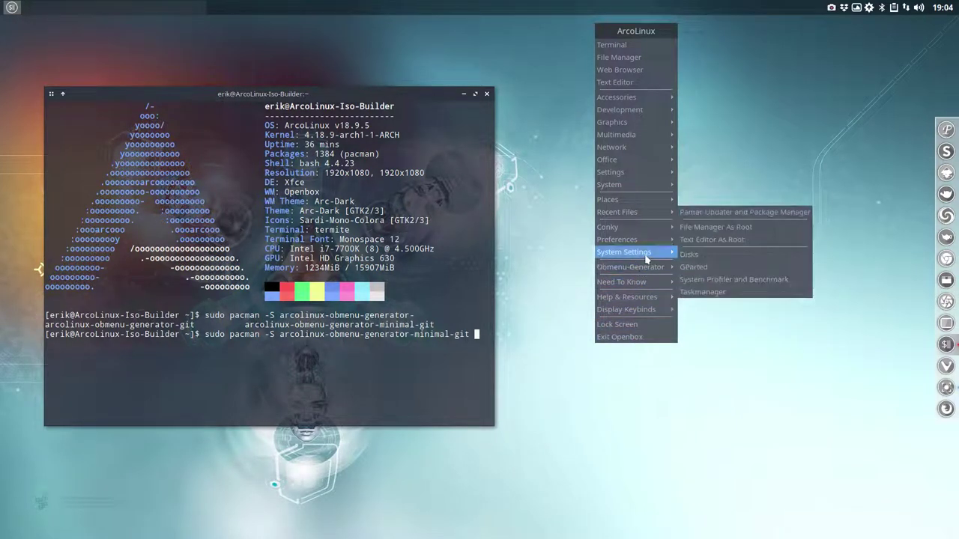
pyautogui.moveTo(646, 246)
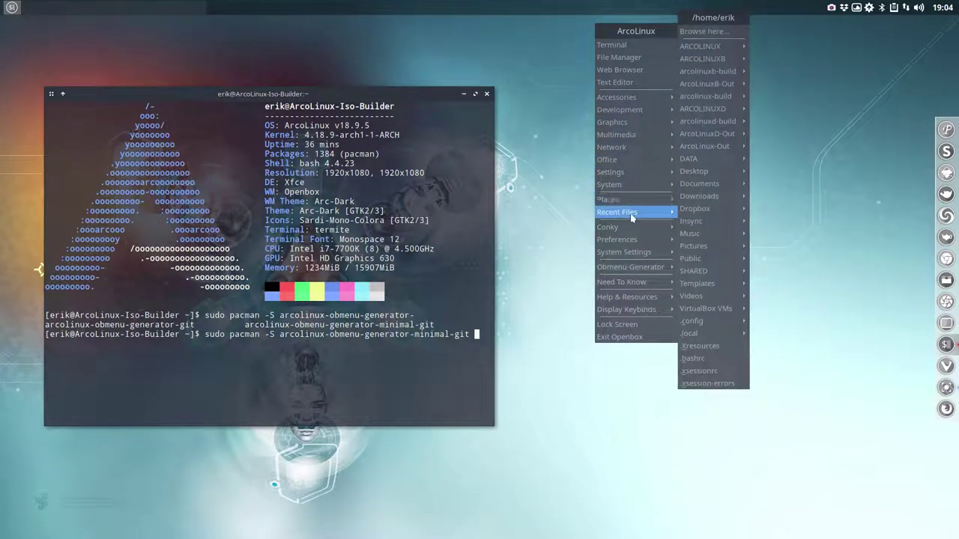
pyautogui.moveTo(638, 217)
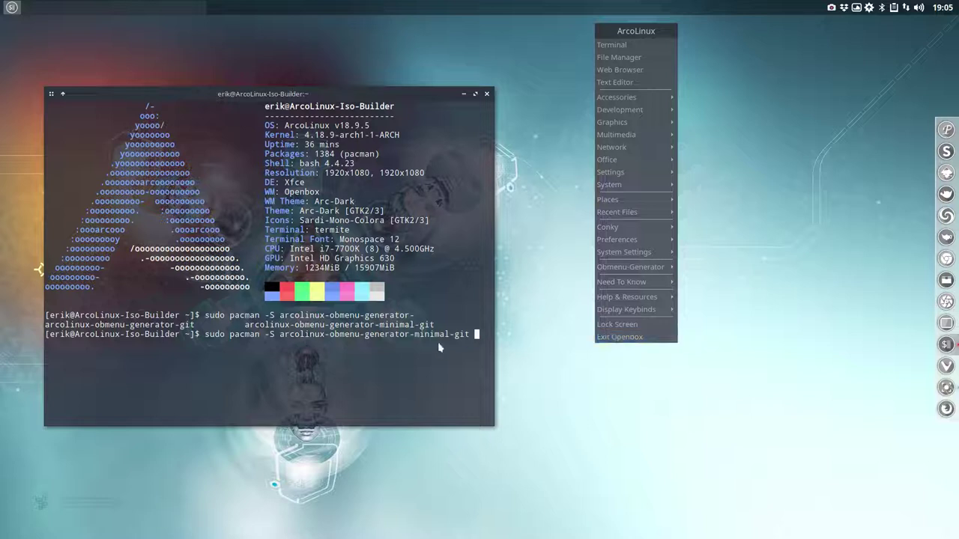
pyautogui.click(471, 340)
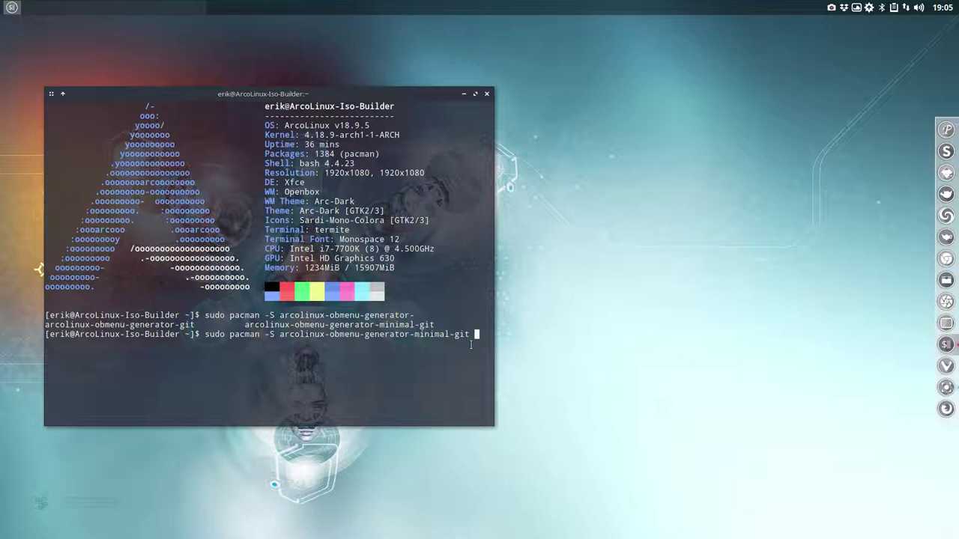
# Step: Run the install, confirming with y to remove arcolinux-obmenu-generator-git and proceed
pyautogui.press('Return')
pyautogui.press('Return')
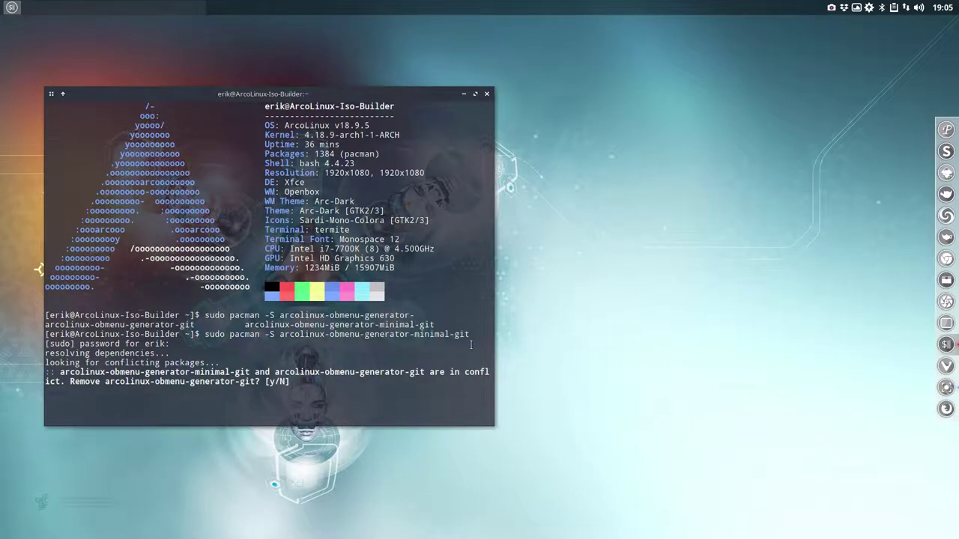
pyautogui.write('y')
pyautogui.press('Return')
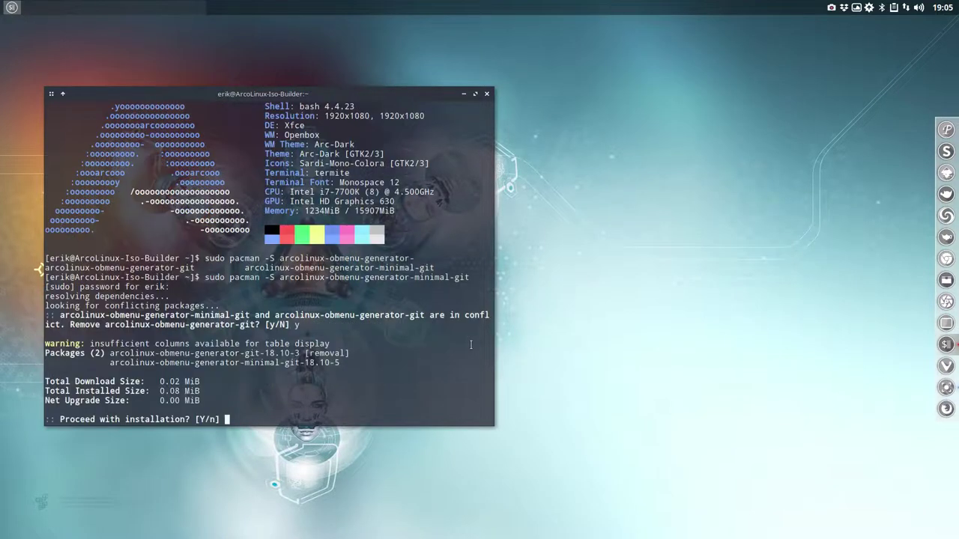
pyautogui.write('y')
pyautogui.press('Return')
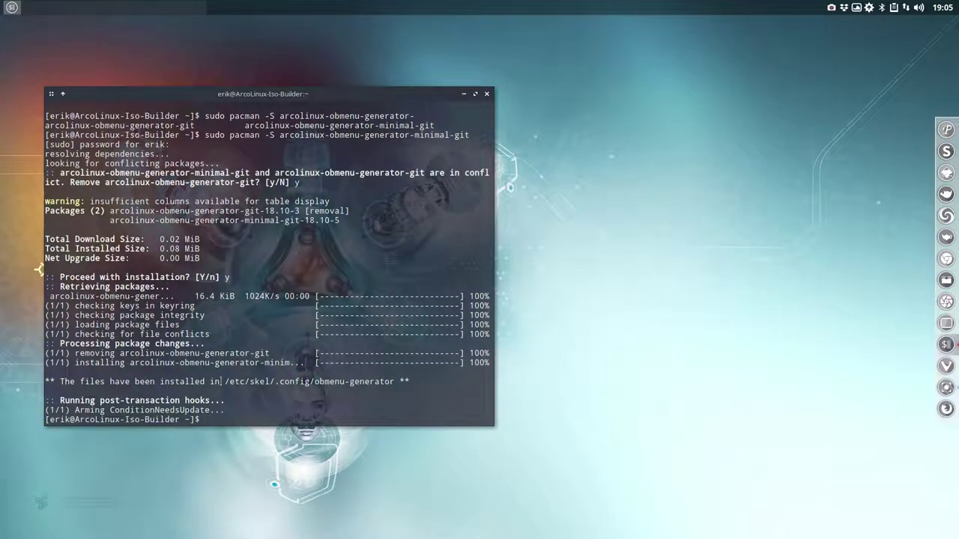
pyautogui.moveTo(221, 382); pyautogui.dragTo(395, 382)
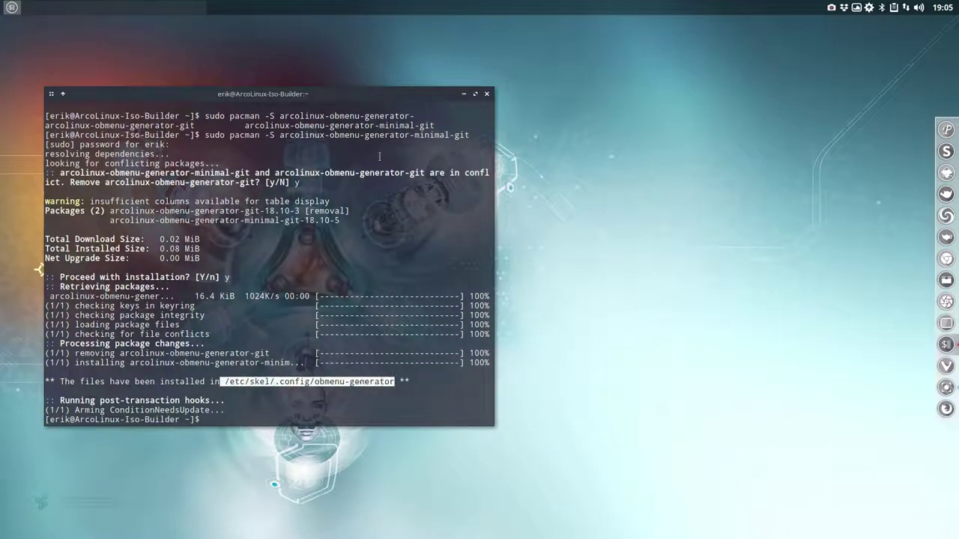
pyautogui.moveTo(347, 93); pyautogui.dragTo(505, 105)
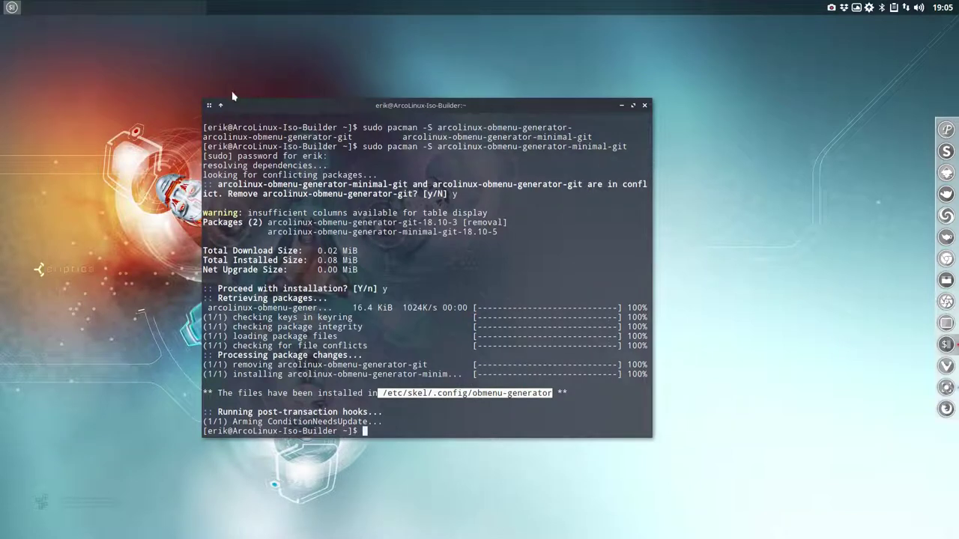
# Step: In the file manager, rename ~/.config/obmenu-generator to obmenu-generator-original
pyautogui.rightClick(237, 4)
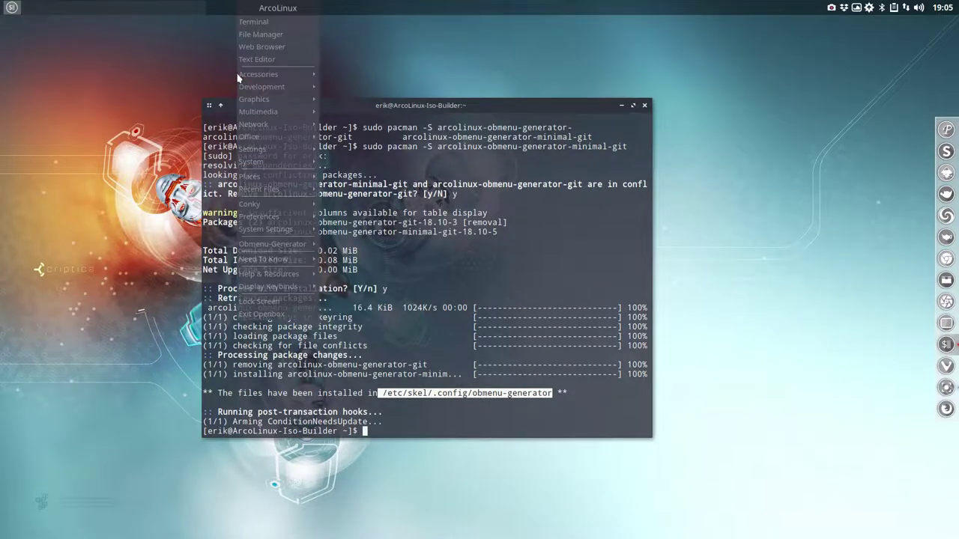
pyautogui.click(285, 34)
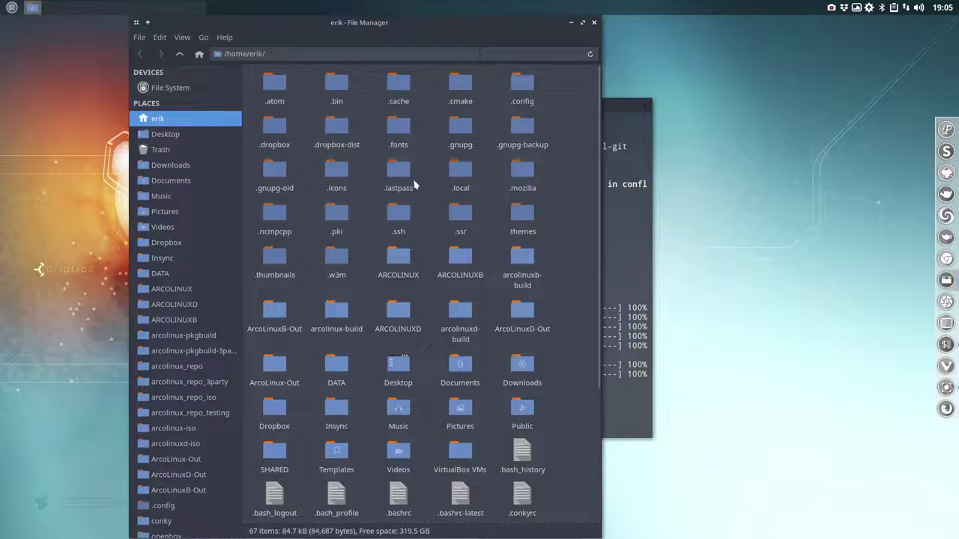
pyautogui.doubleClick(520, 88)
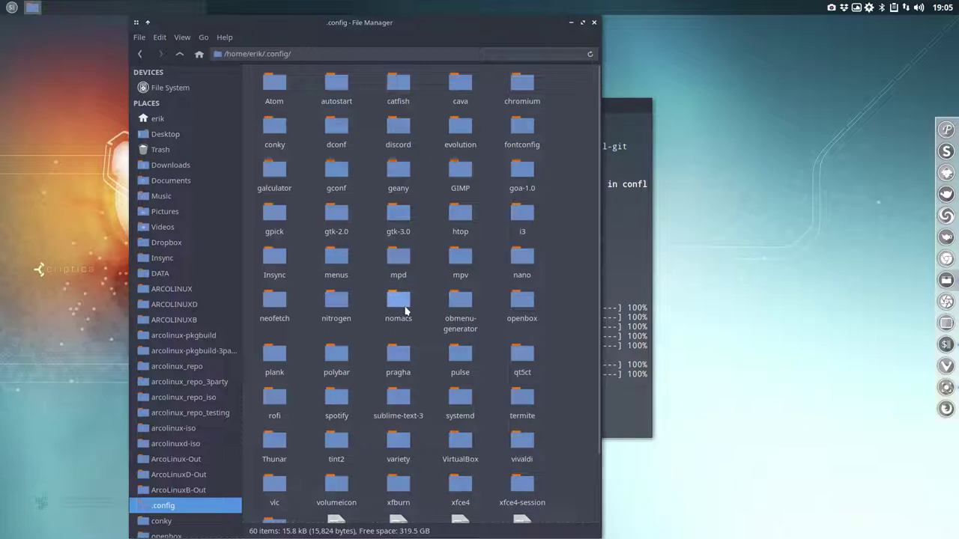
pyautogui.click(463, 305)
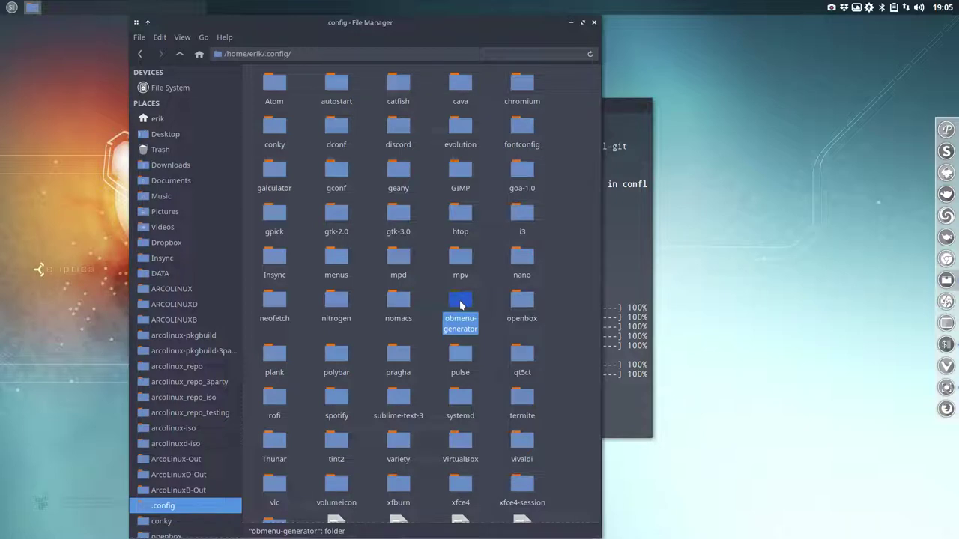
pyautogui.press('F2')
pyautogui.press('End')
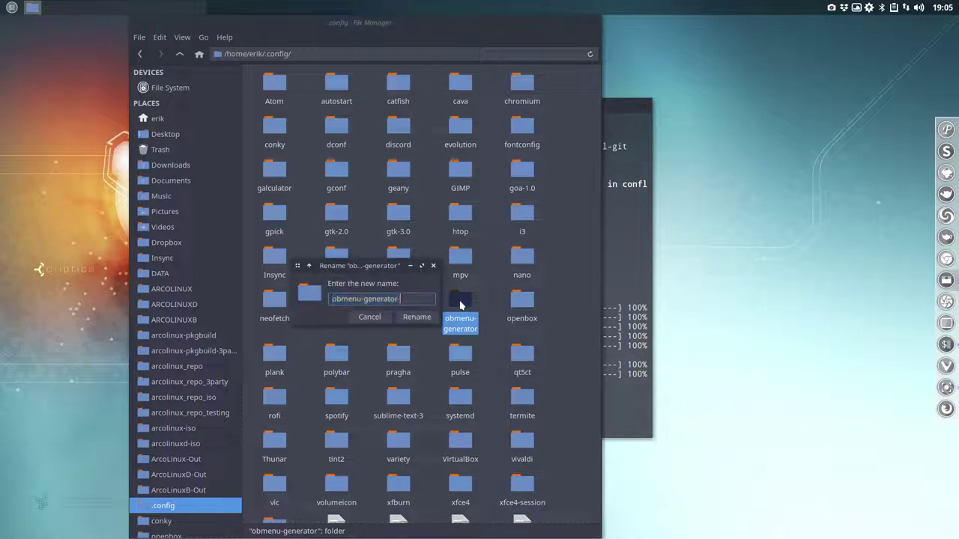
pyautogui.write('-original')
pyautogui.press('Return')
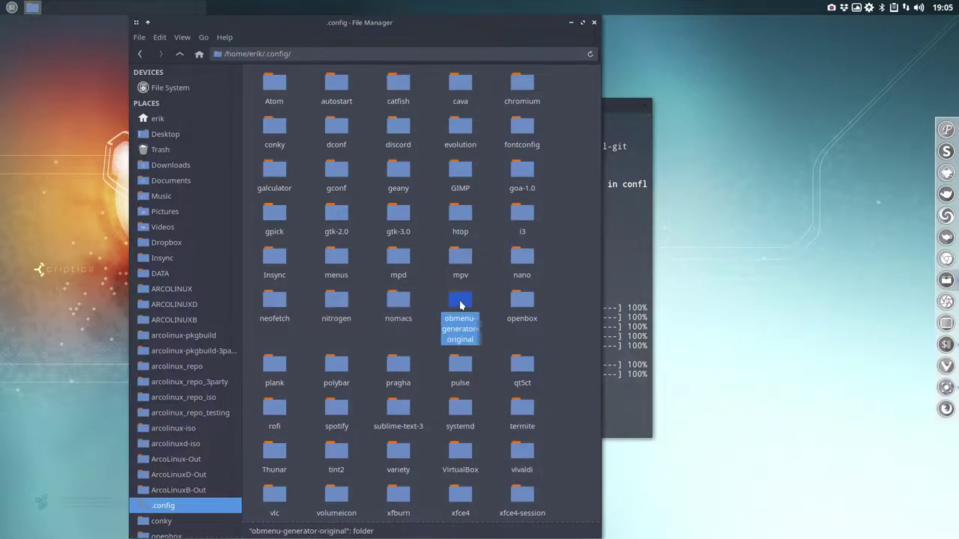
# Step: Open the new minimal desktop menu and browse its Multimedia, Graphics and Advanced Settings submenus
pyautogui.rightClick(758, 245)
pyautogui.moveTo(760, 244)
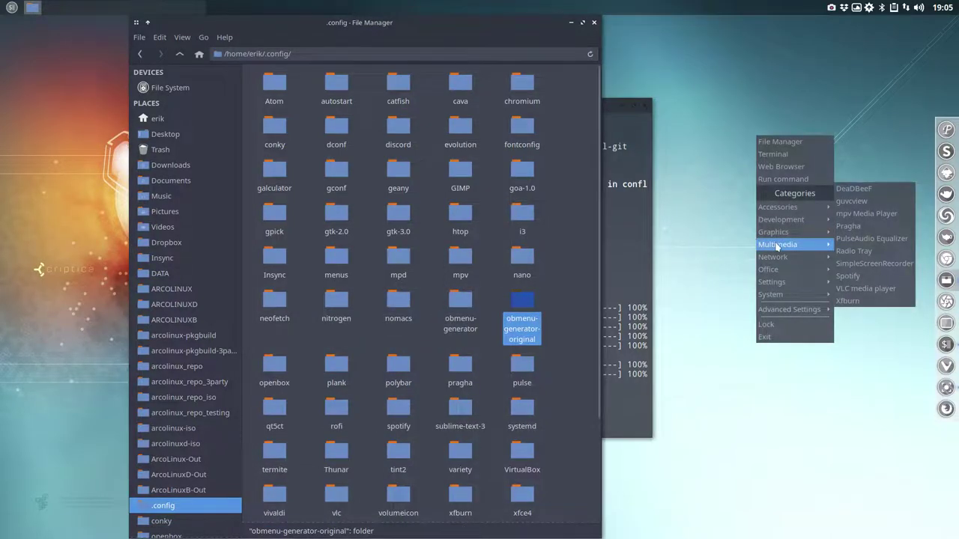
pyautogui.moveTo(789, 237)
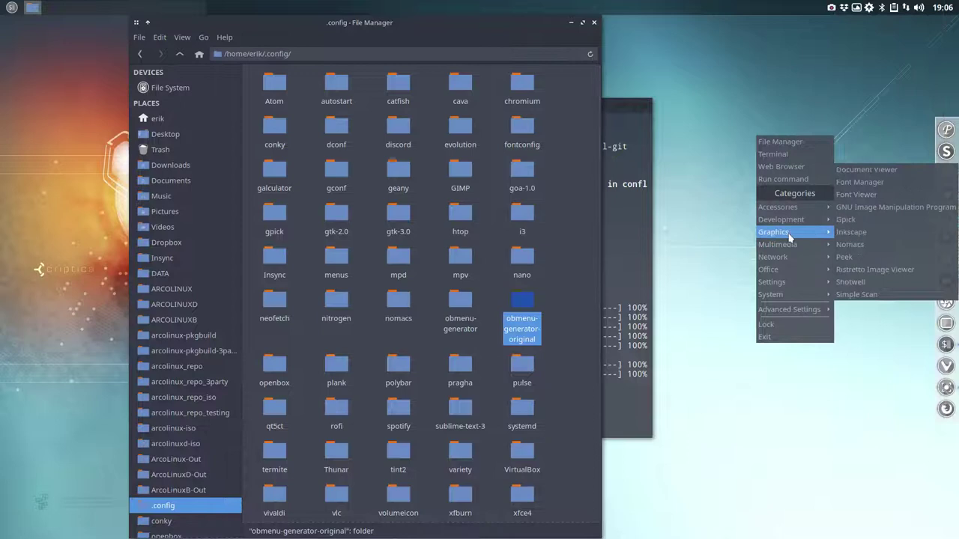
pyautogui.moveTo(784, 313)
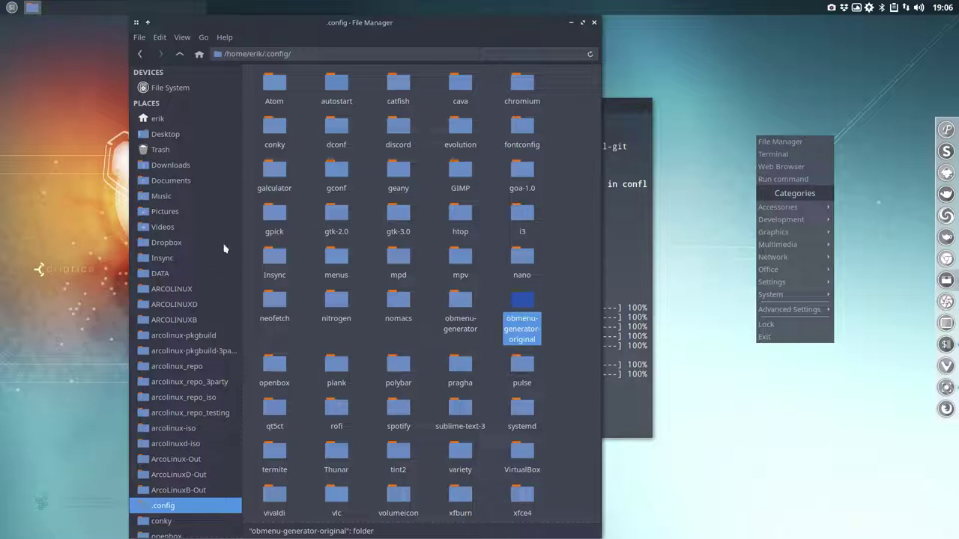
# Step: Inspect the new menu files in /etc/skel/.config/obmenu-generator
pyautogui.click(259, 38)
pyautogui.scroll(-5, 212, 374)
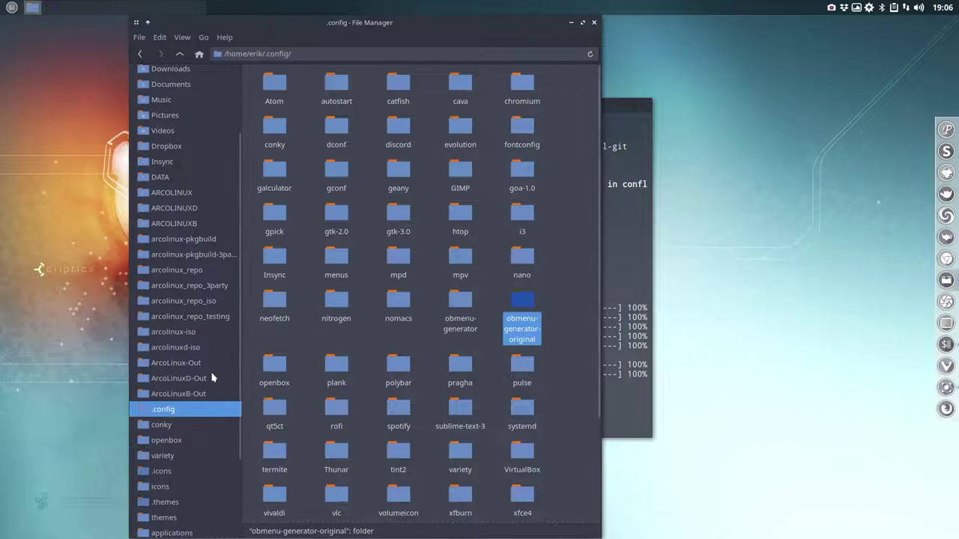
pyautogui.click(184, 468)
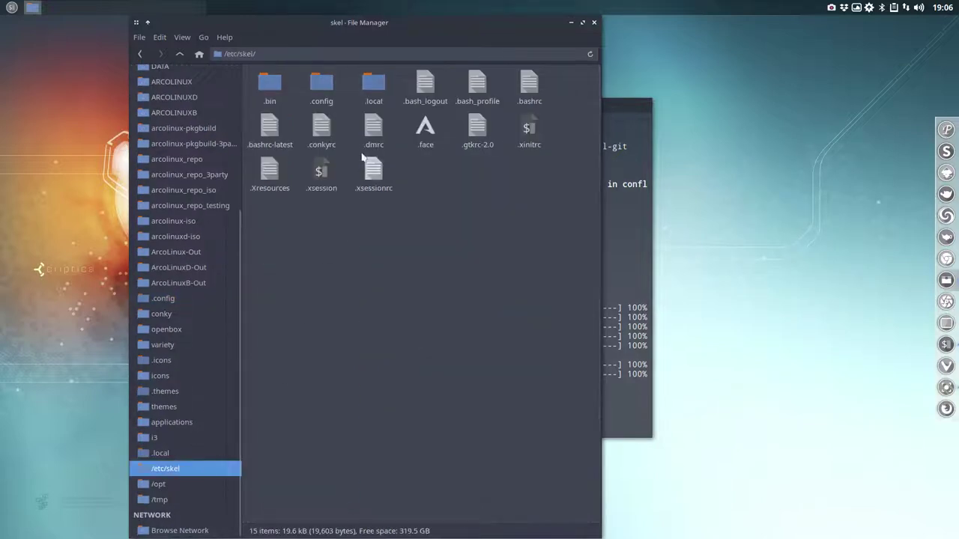
pyautogui.click(325, 92)
pyautogui.doubleClick(325, 92)
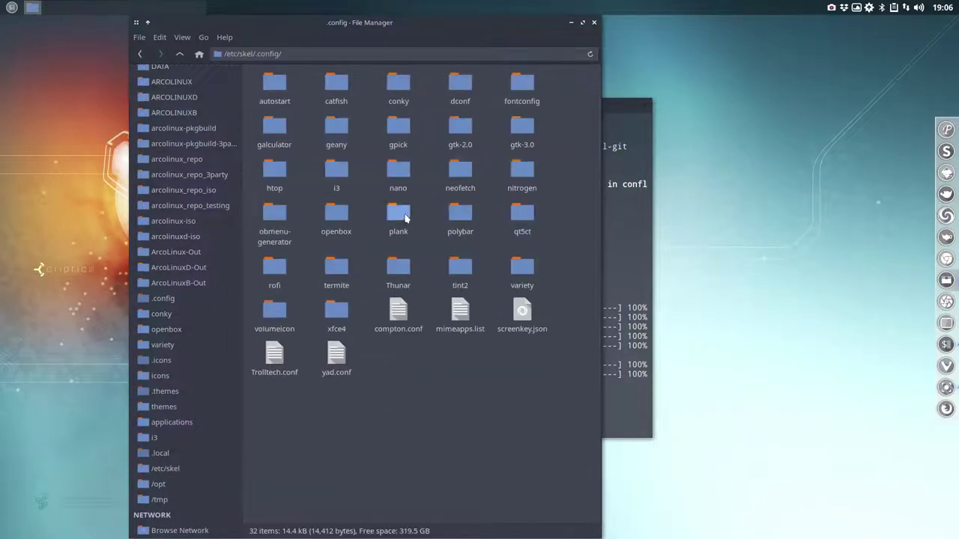
pyautogui.doubleClick(291, 222)
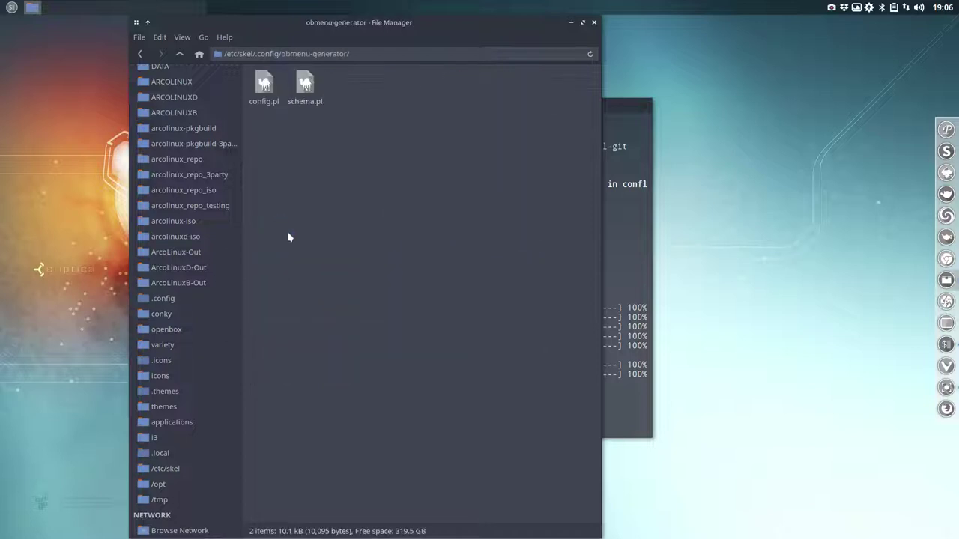
pyautogui.click(178, 57)
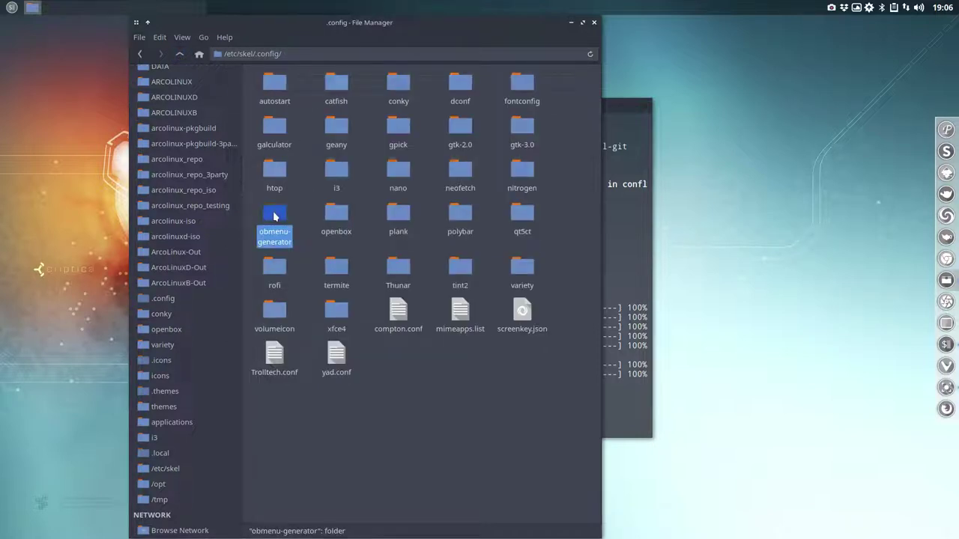
# Step: Paste the copied obmenu-generator folder into home .config and cancel replacing config.pl
pyautogui.scroll(5, 175, 98)
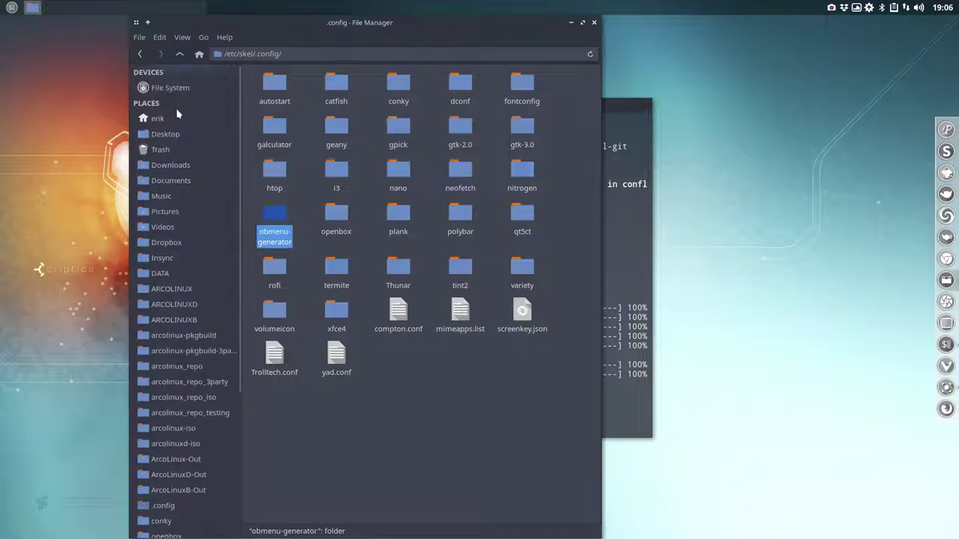
pyautogui.click(173, 122)
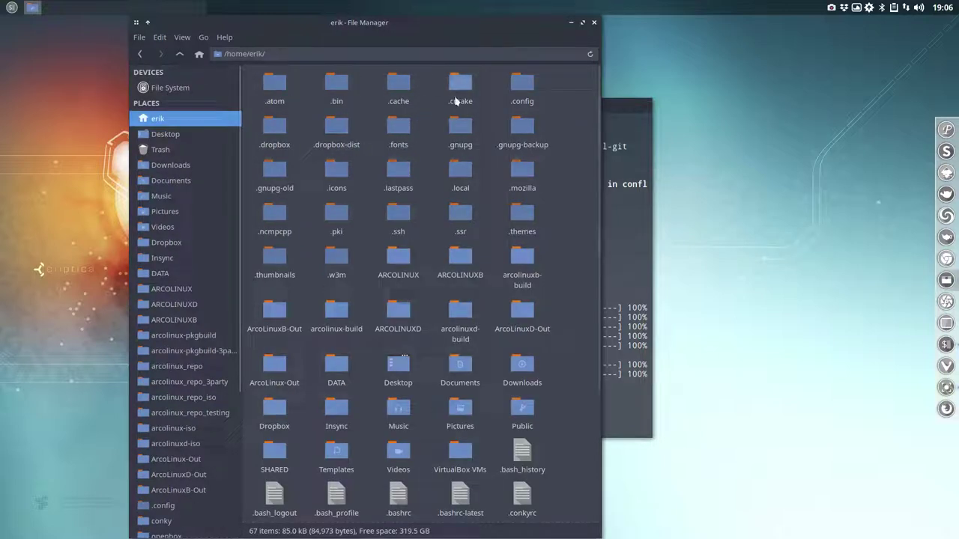
pyautogui.doubleClick(521, 82)
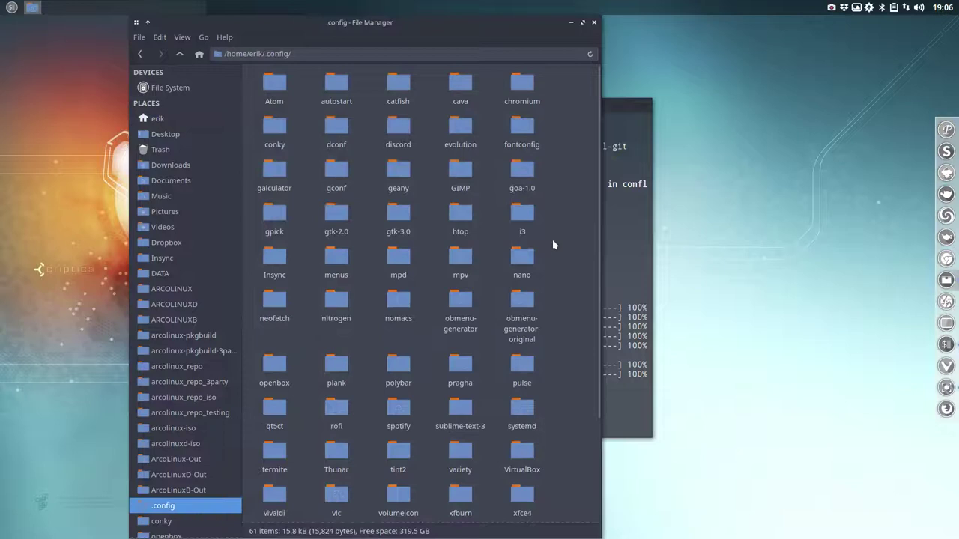
pyautogui.hotkey('ctrl', 'v')
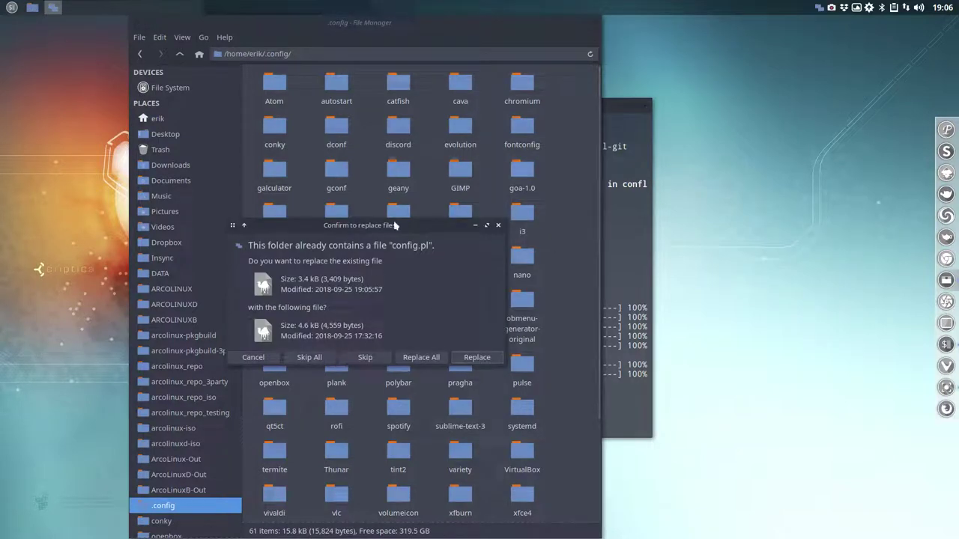
pyautogui.moveTo(394, 224); pyautogui.dragTo(532, 348)
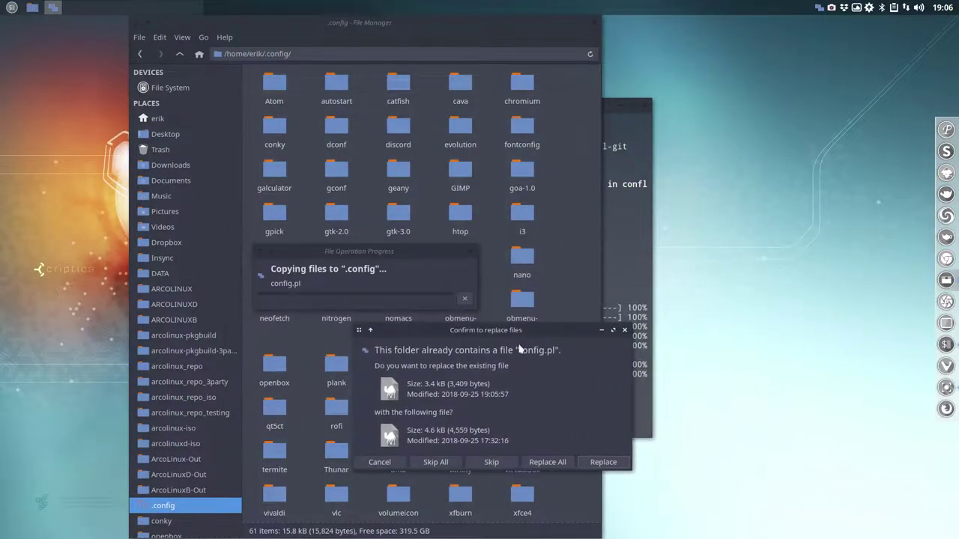
pyautogui.click(393, 460)
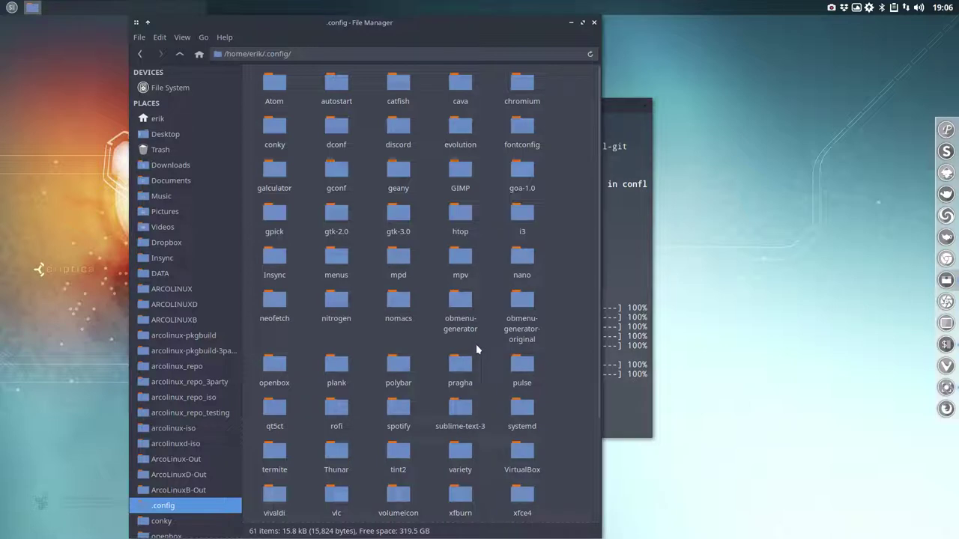
# Step: Delete the obmenu-generator folder, then undo the deletion and reselect it
pyautogui.click(462, 306)
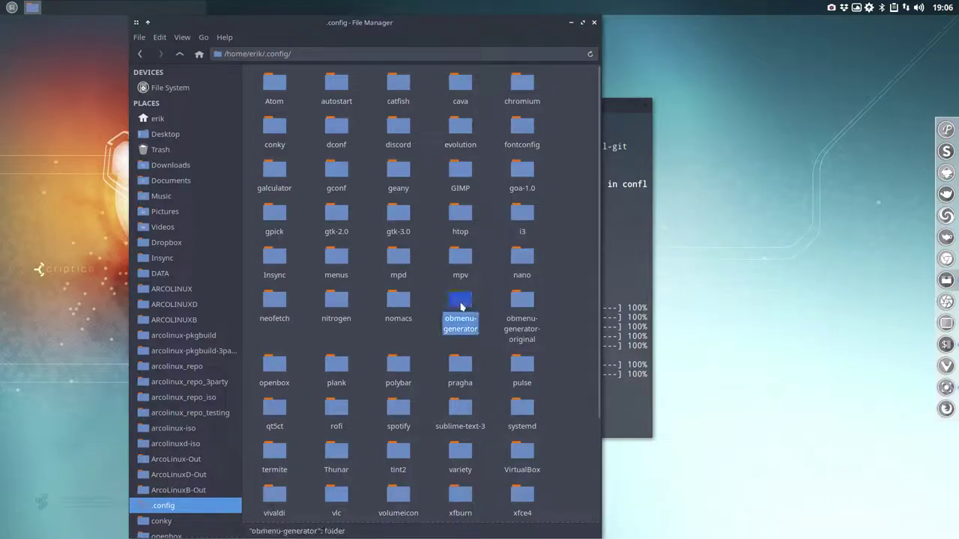
pyautogui.press('Delete')
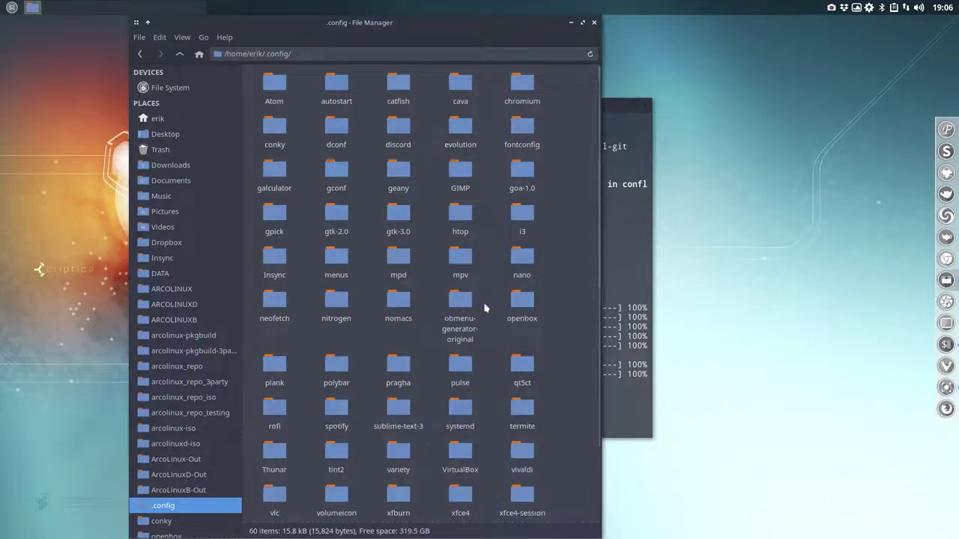
pyautogui.hotkey('ctrl', 'z')
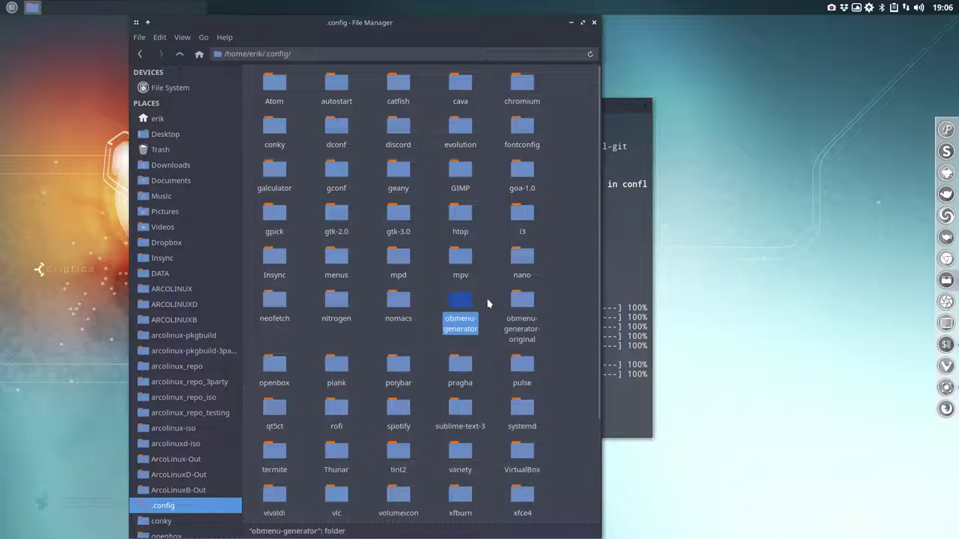
pyautogui.click(490, 304)
pyautogui.click(462, 308)
pyautogui.moveTo(430, 284); pyautogui.dragTo(532, 340)
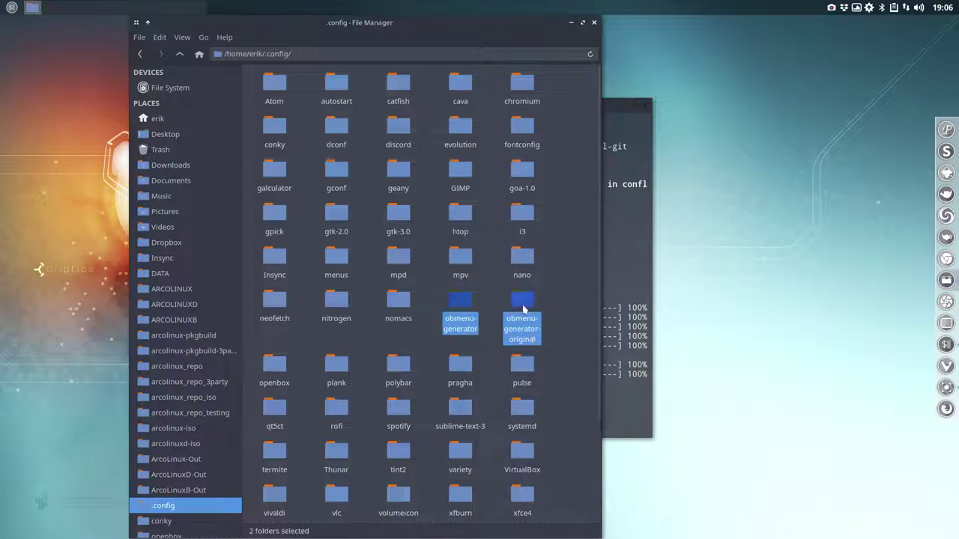
pyautogui.rightClick(524, 304)
pyautogui.click(561, 234)
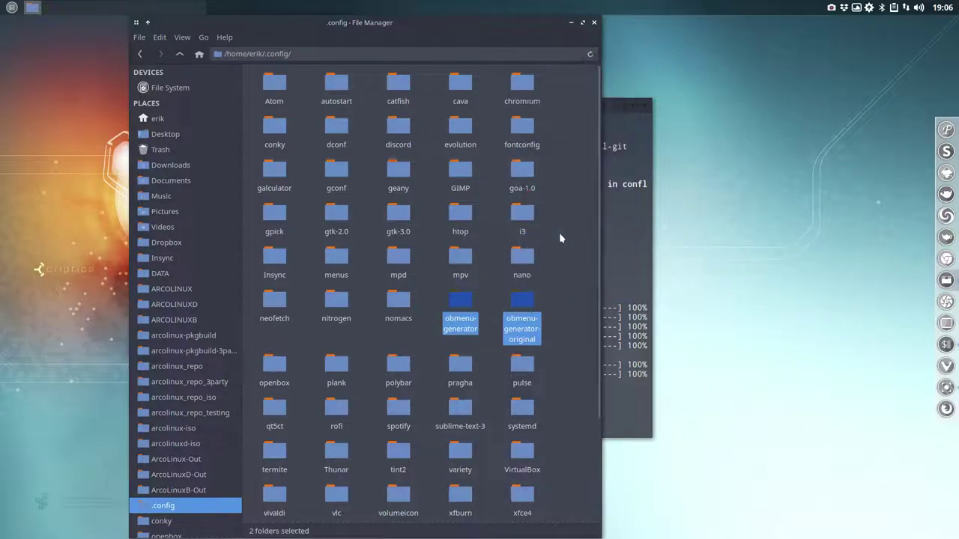
pyautogui.doubleClick(85, 148)
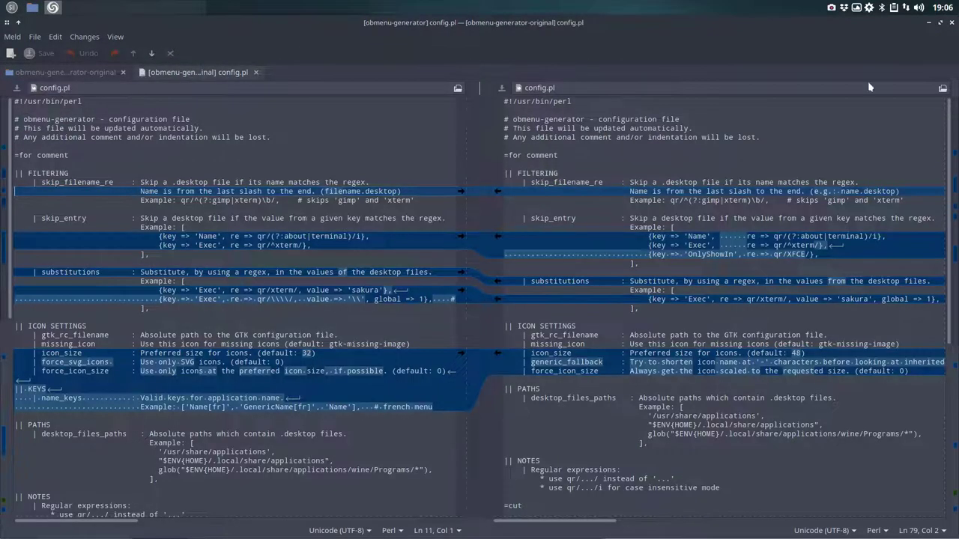
pyautogui.click(951, 23)
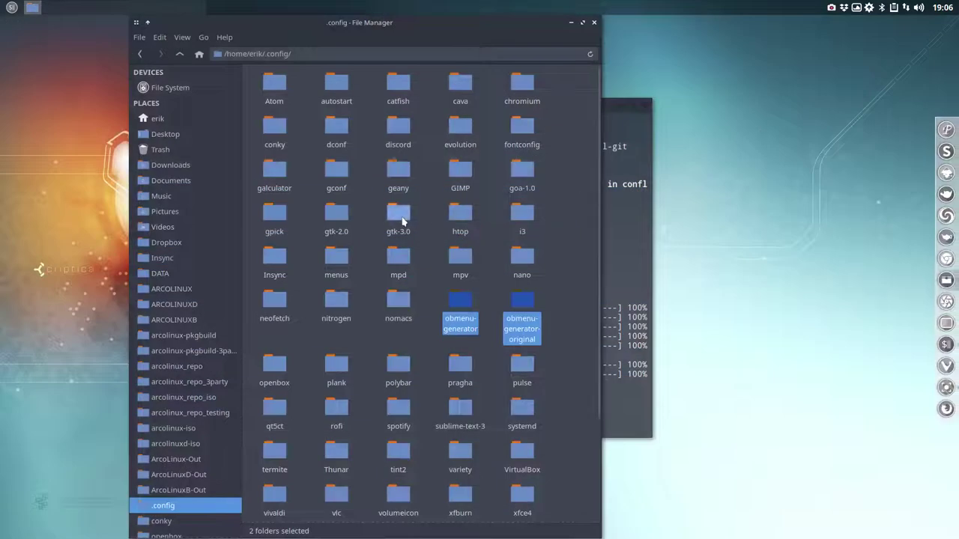
# Step: Browse the ArcoLinux menu's Accessories, Graphics, Network, Office and Preferences > Openbox submenus
pyautogui.rightClick(744, 270)
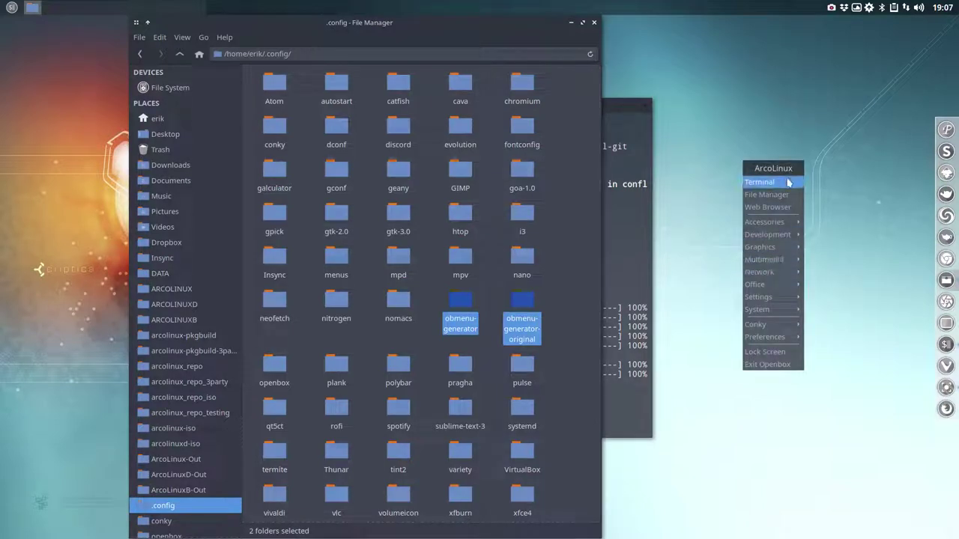
pyautogui.moveTo(783, 225)
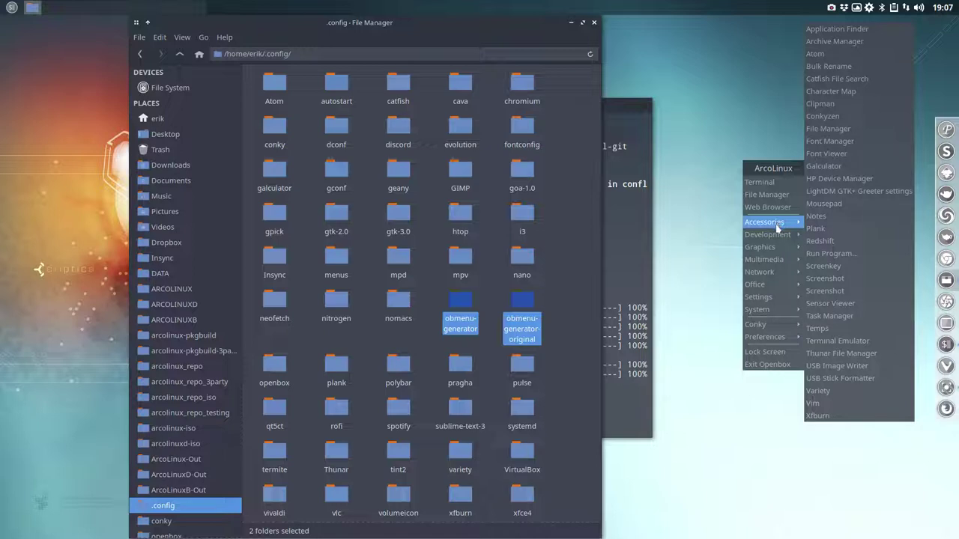
pyautogui.moveTo(772, 248)
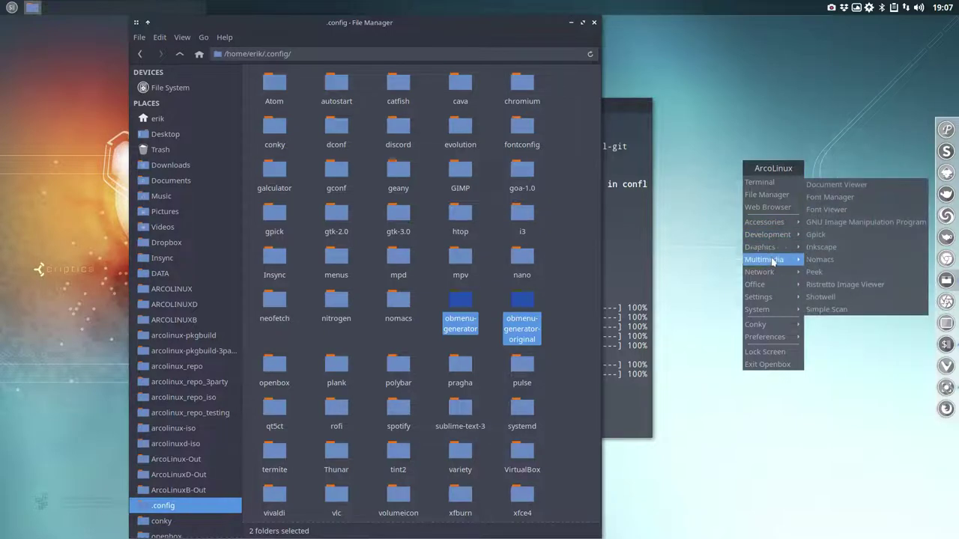
pyautogui.moveTo(771, 276)
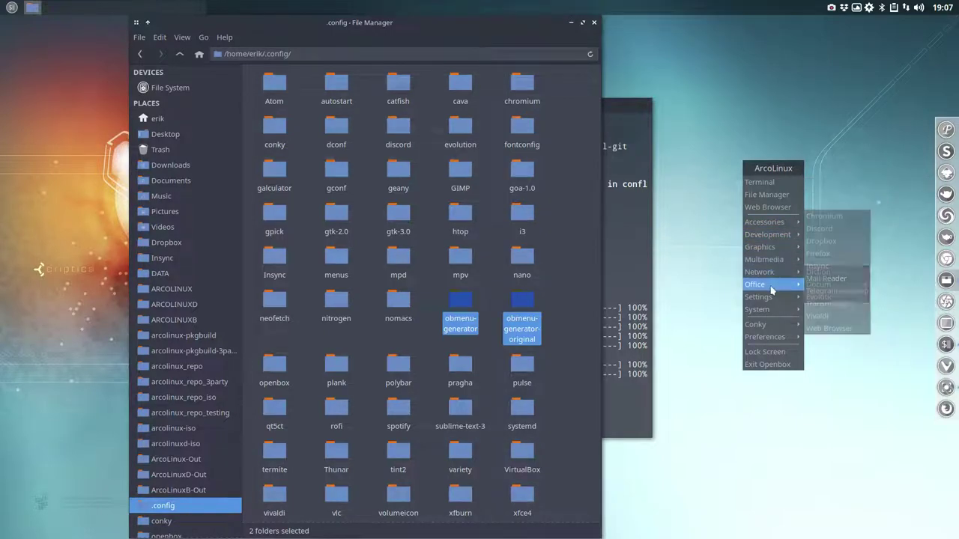
pyautogui.moveTo(772, 309)
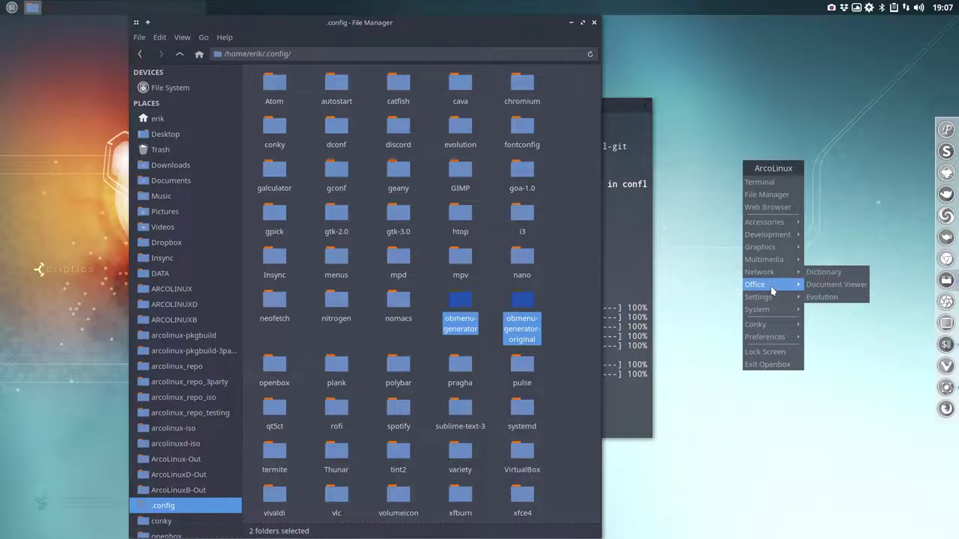
pyautogui.moveTo(794, 328)
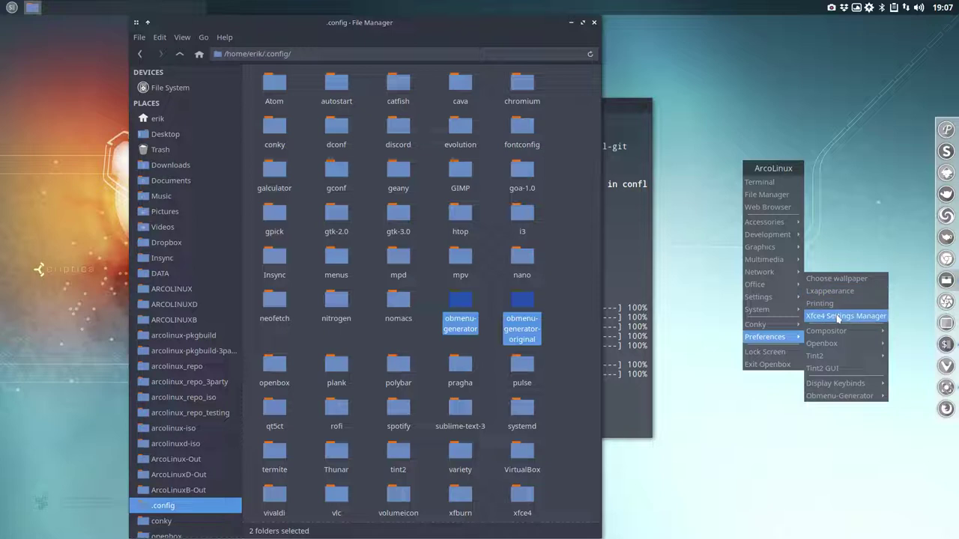
pyautogui.moveTo(838, 344)
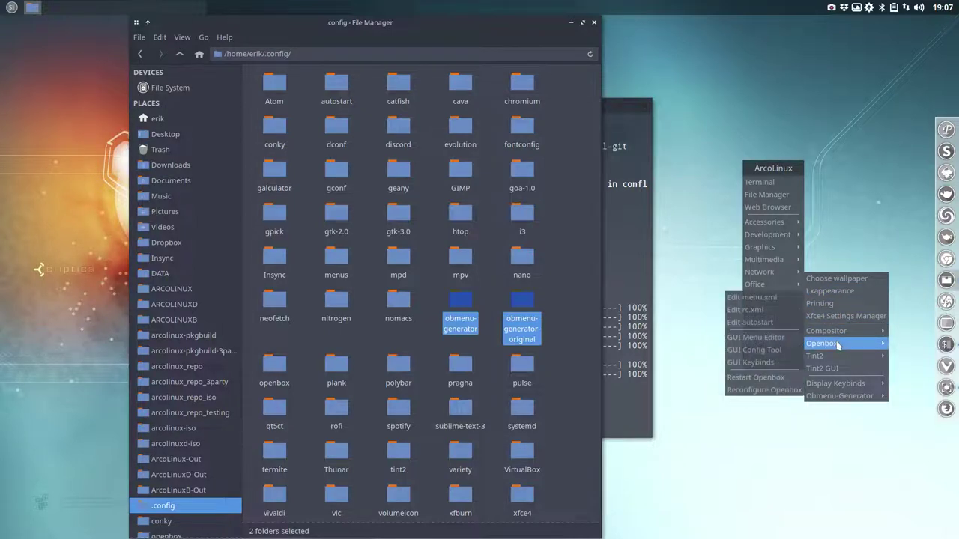
pyautogui.moveTo(838, 386)
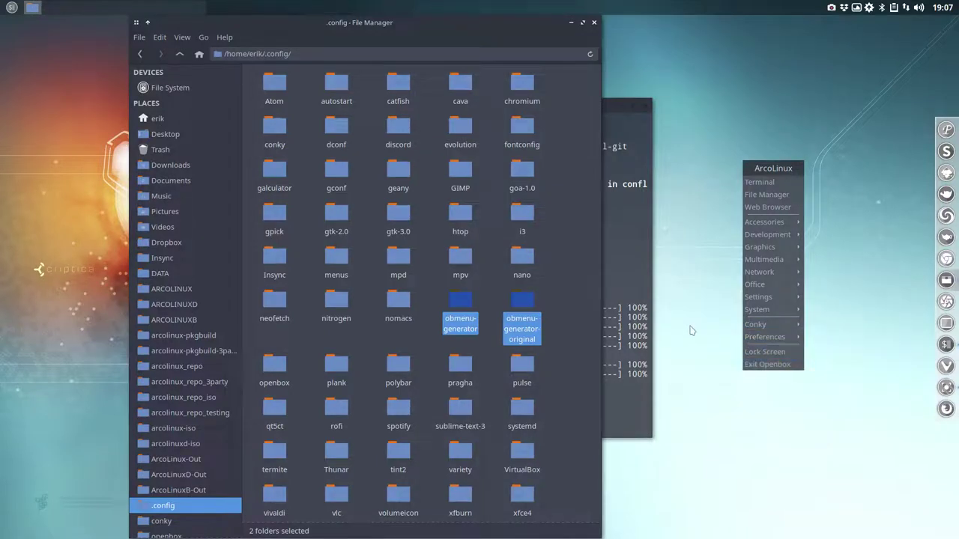
pyautogui.click(713, 367)
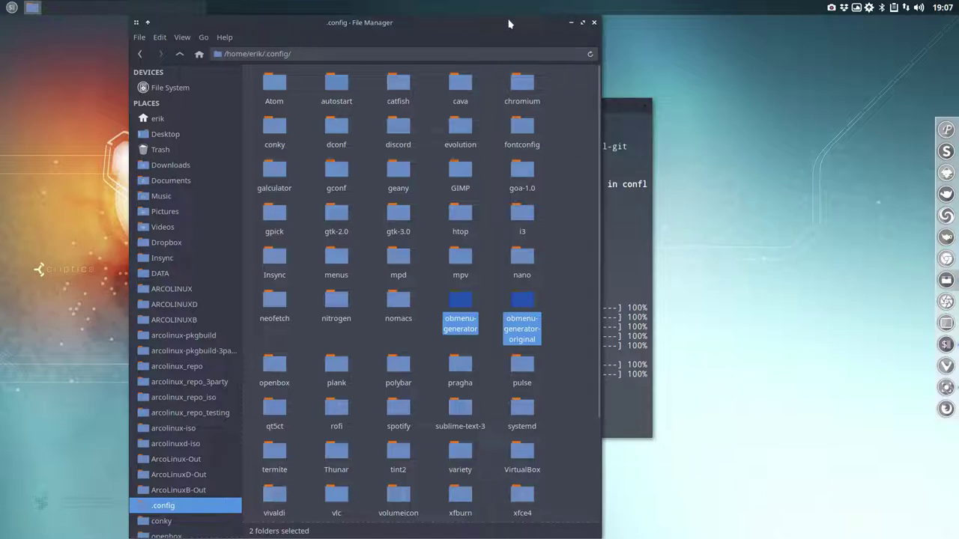
pyautogui.click(569, 304)
pyautogui.rightClick(702, 258)
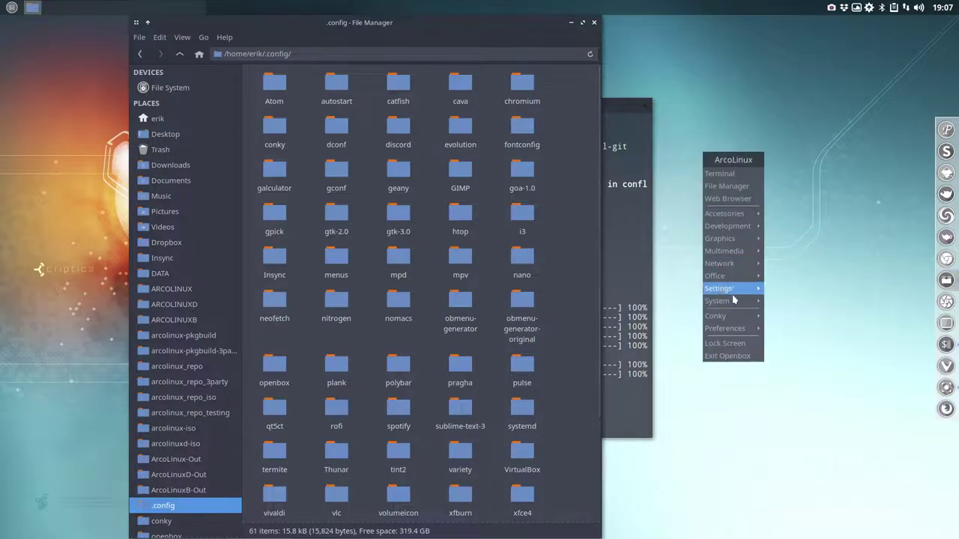
pyautogui.moveTo(736, 316)
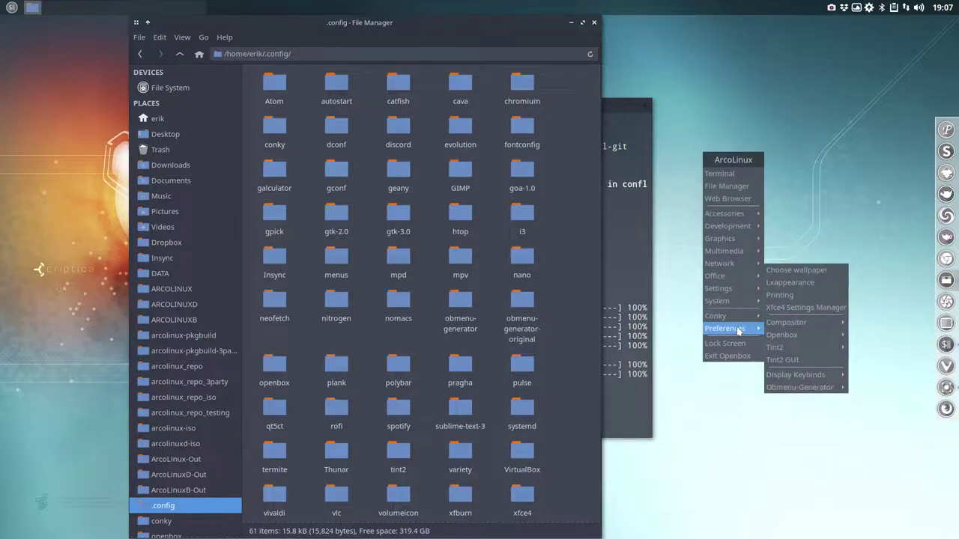